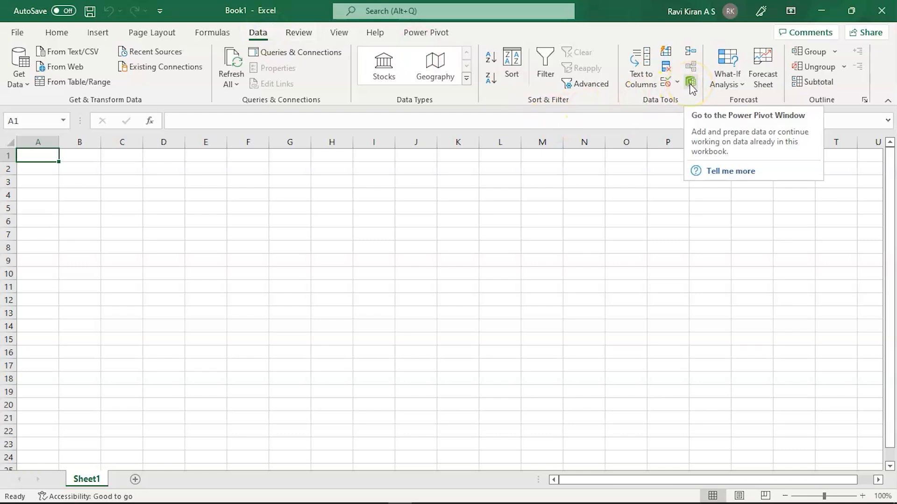
- Open the Power Pivot window and start a table import using an Excel file as the data source
{"action": "left_click", "coordinate": [690, 83]}
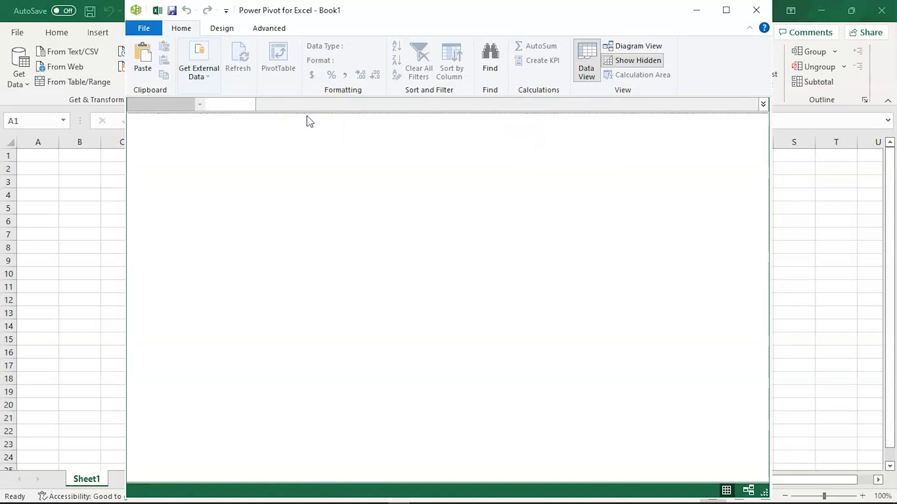
{"action": "left_click", "coordinate": [202, 77]}
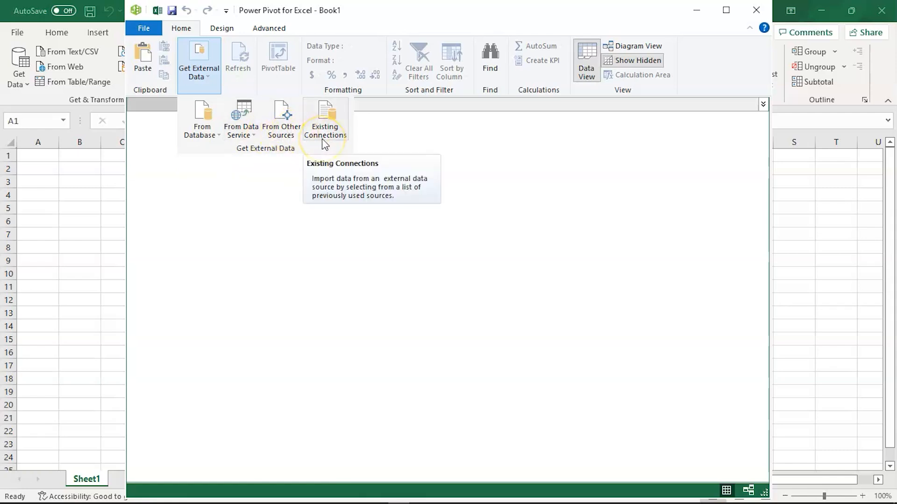
{"action": "left_click", "coordinate": [282, 126]}
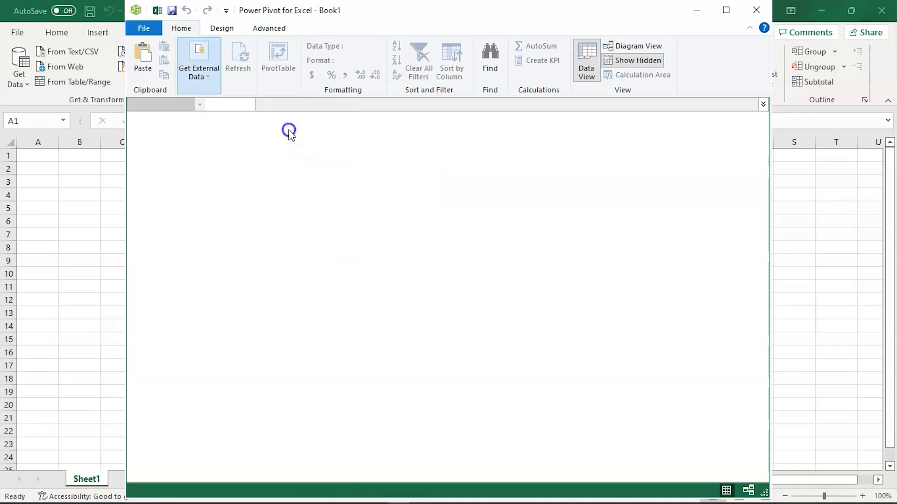
{"action": "scroll", "coordinate": [406, 353], "scroll_direction": "down", "scroll_amount": 9}
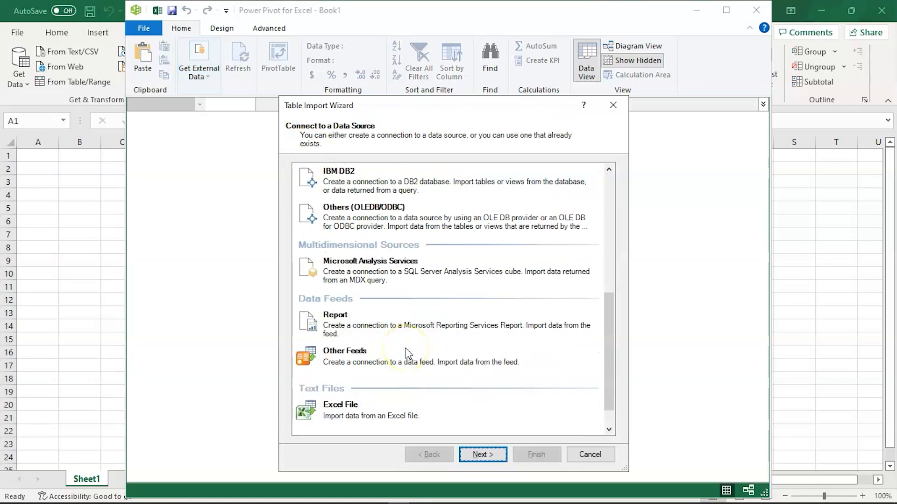
{"action": "left_click", "coordinate": [376, 364]}
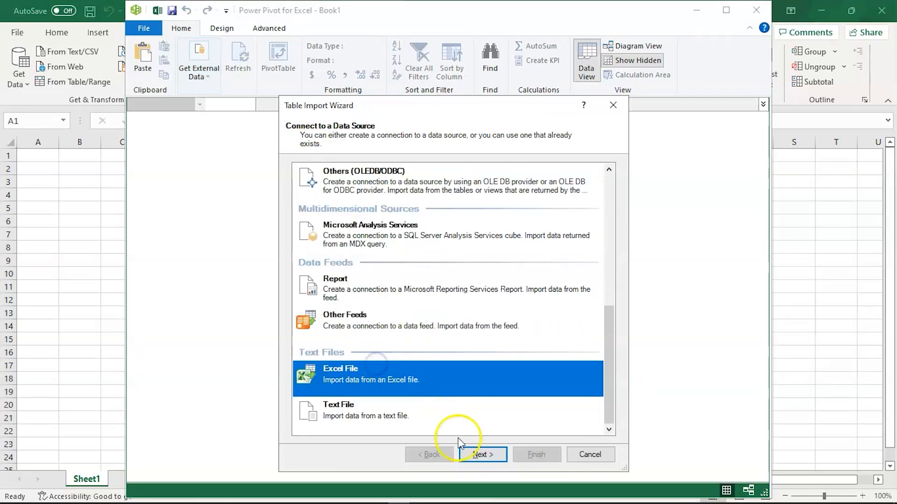
{"action": "left_click", "coordinate": [473, 455]}
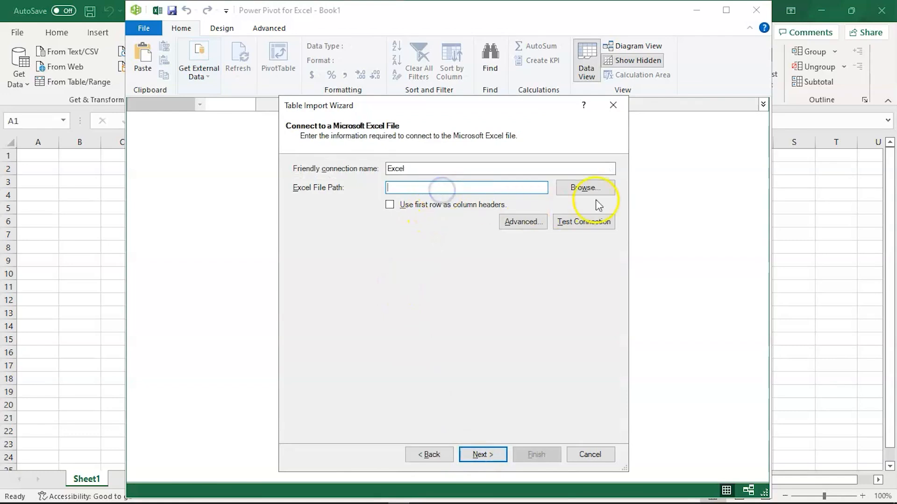
- Choose the DAX Emp Data workbook from Documents and import its Sheet1$ table into the data model
{"action": "left_click", "coordinate": [571, 184]}
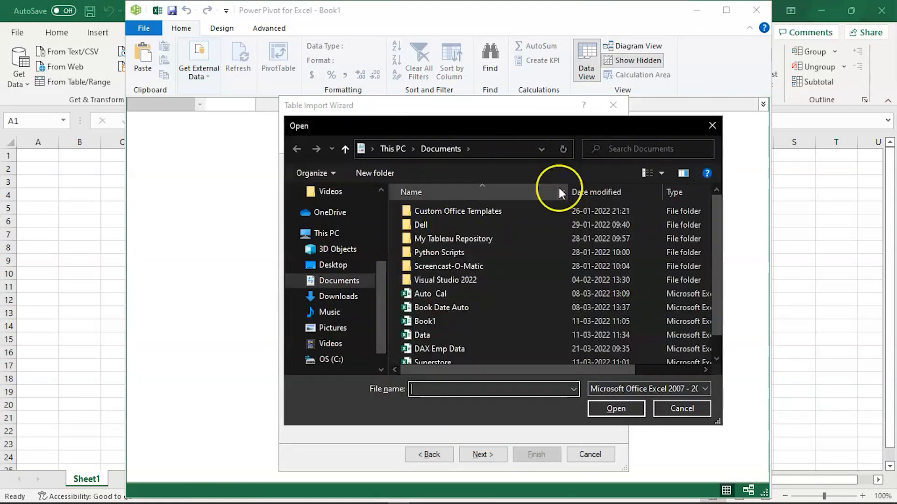
{"action": "left_click", "coordinate": [433, 346]}
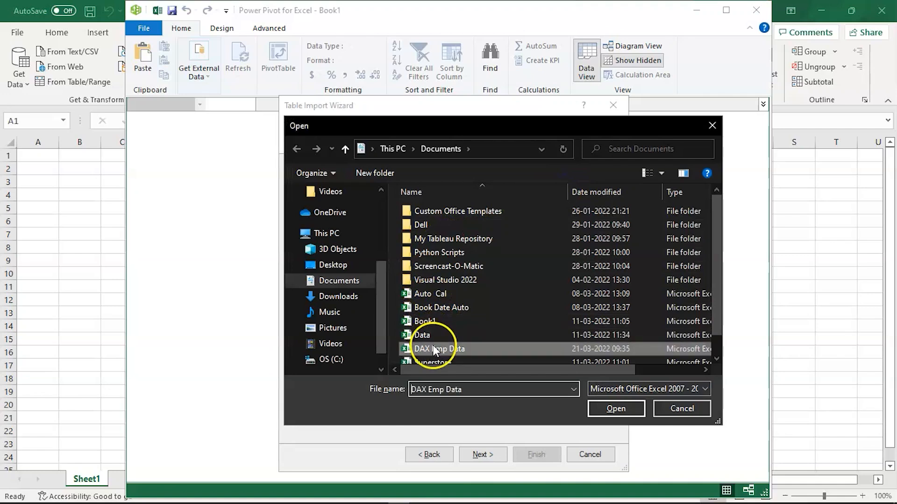
{"action": "left_click", "coordinate": [616, 409]}
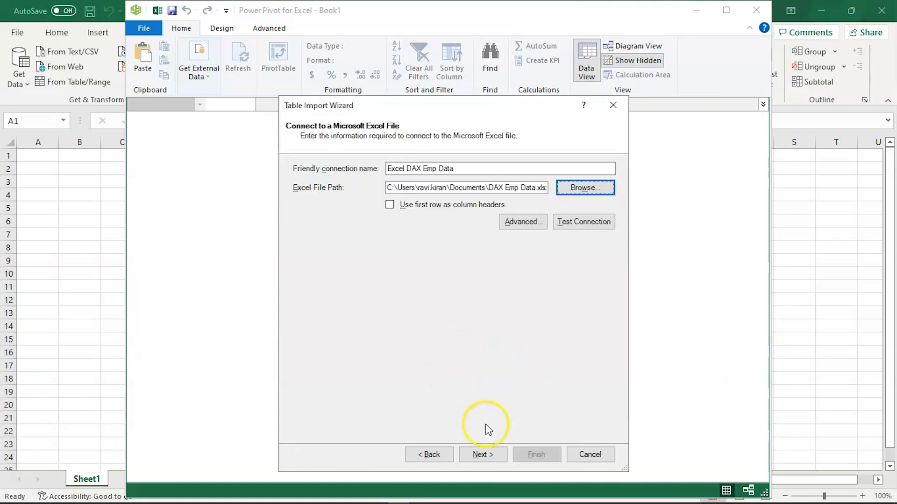
{"action": "left_click", "coordinate": [470, 458]}
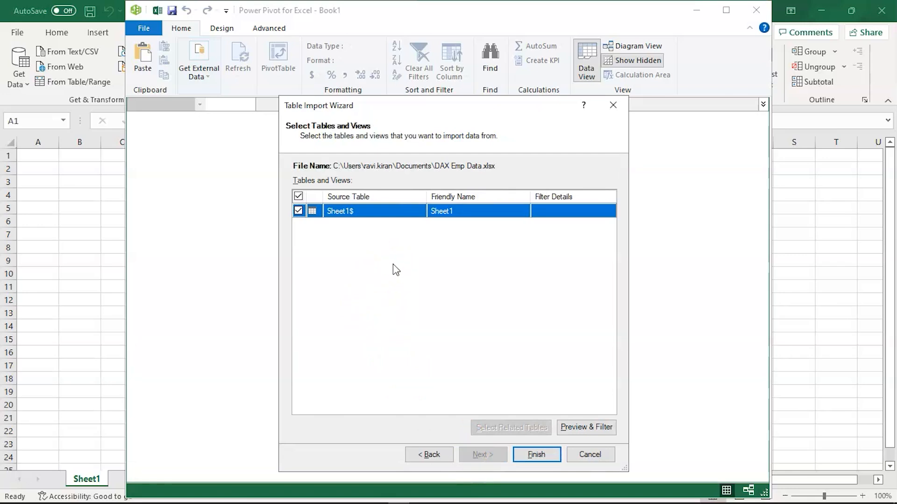
{"action": "left_click", "coordinate": [530, 457]}
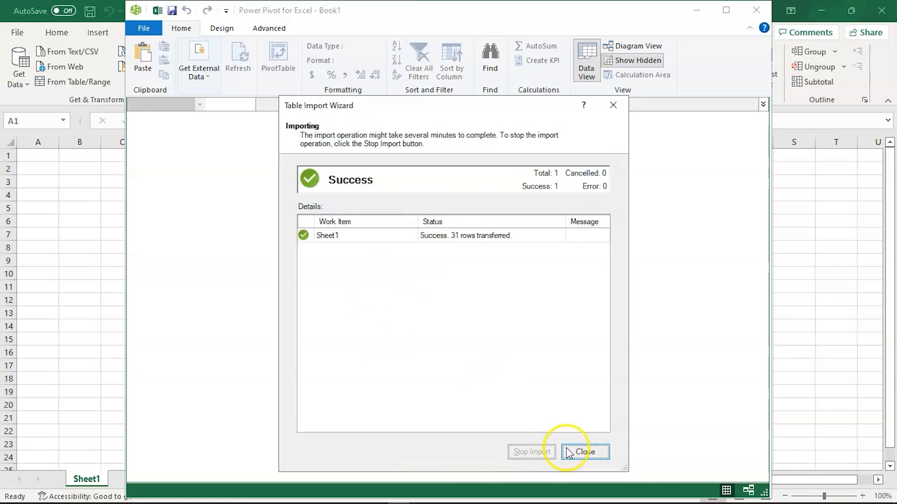
{"action": "left_click", "coordinate": [525, 240]}
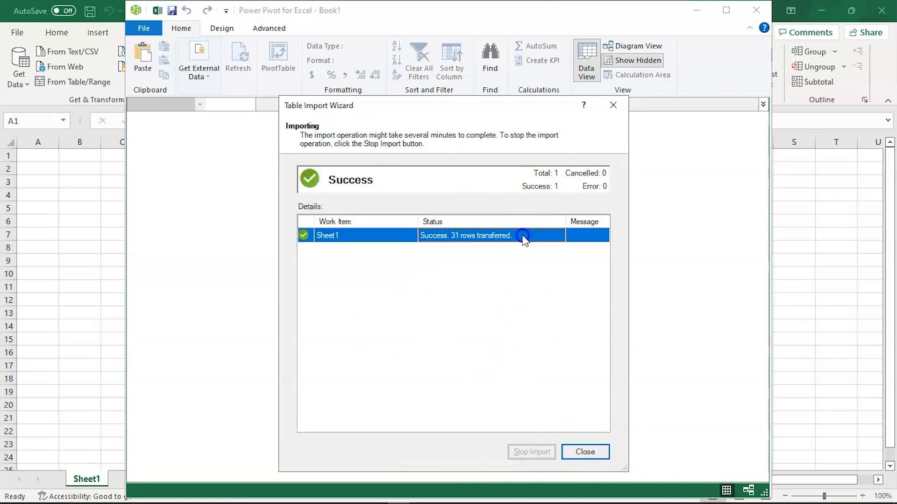
{"action": "left_click", "coordinate": [585, 451]}
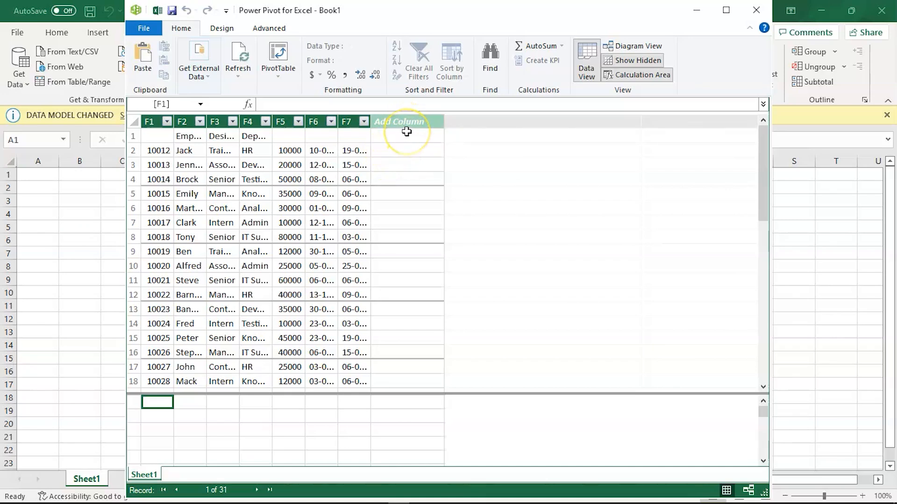
- Examine the date values in columns F6 and F7 of the imported table
{"action": "left_click", "coordinate": [403, 149]}
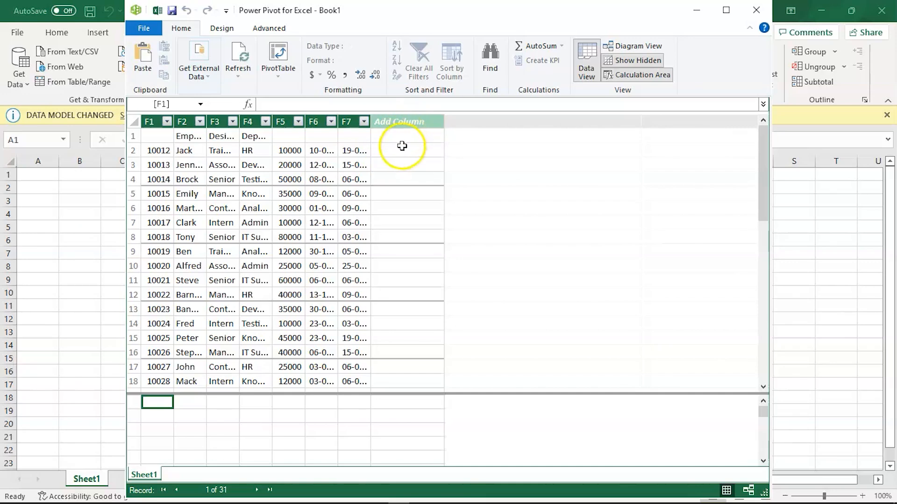
{"action": "left_click", "coordinate": [366, 136]}
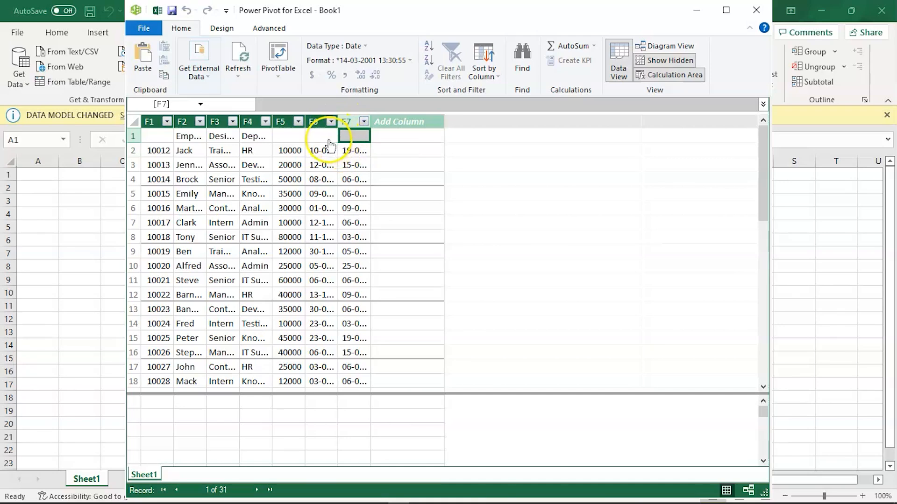
{"action": "left_click", "coordinate": [322, 166]}
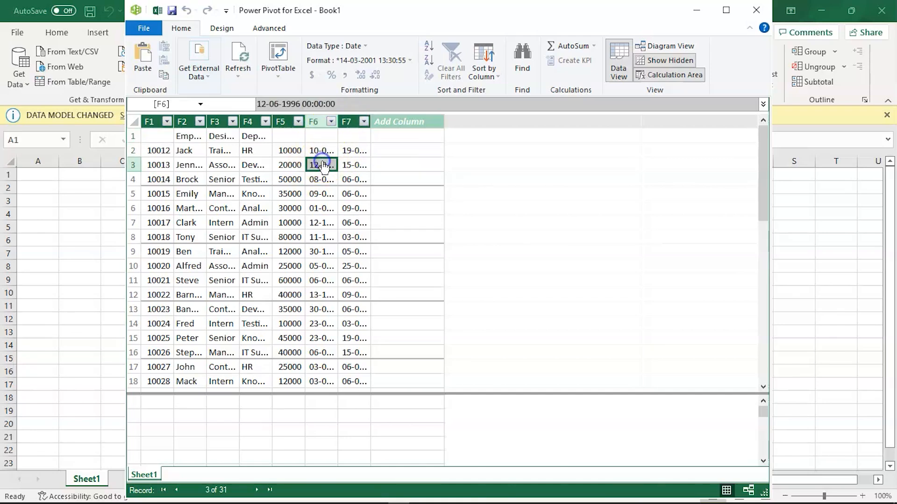
{"action": "left_click", "coordinate": [354, 165]}
{"action": "left_click", "coordinate": [312, 165]}
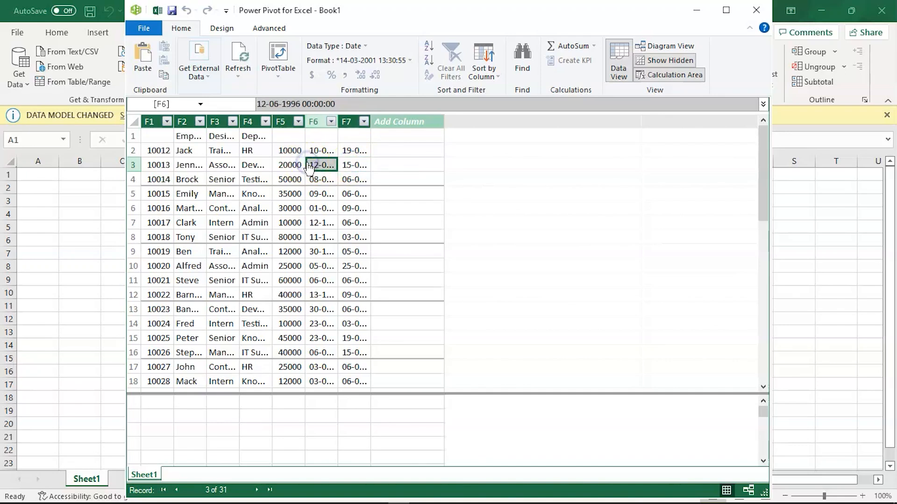
{"action": "left_click", "coordinate": [348, 166]}
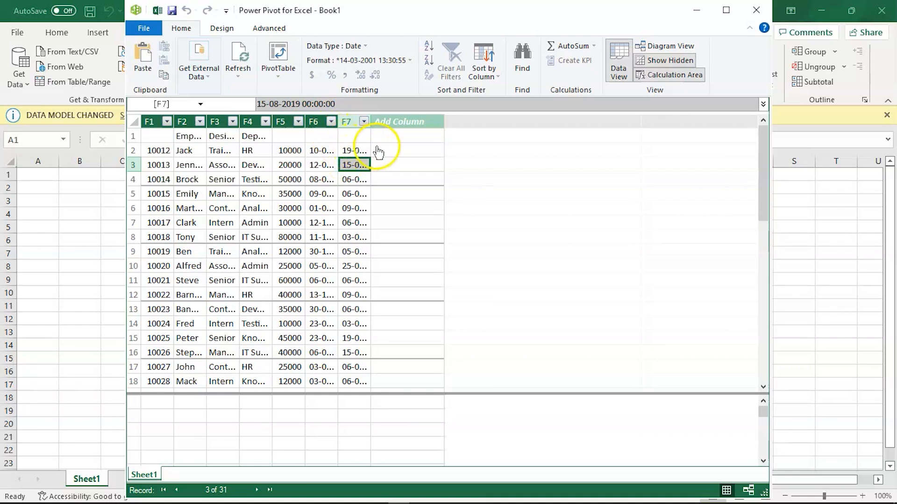
- Add a new column named Retirement Date after column F7
{"action": "left_click", "coordinate": [408, 123]}
{"action": "double_click", "coordinate": [408, 122]}
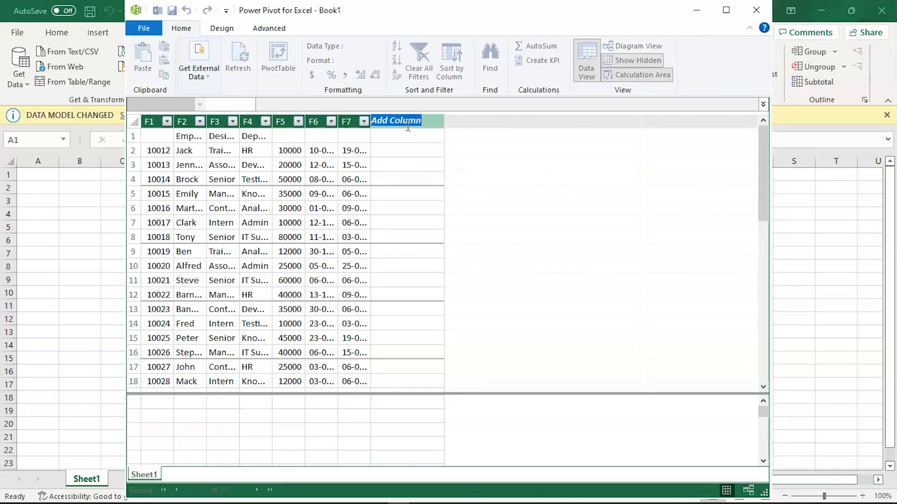
{"action": "type", "text": "Reti"}
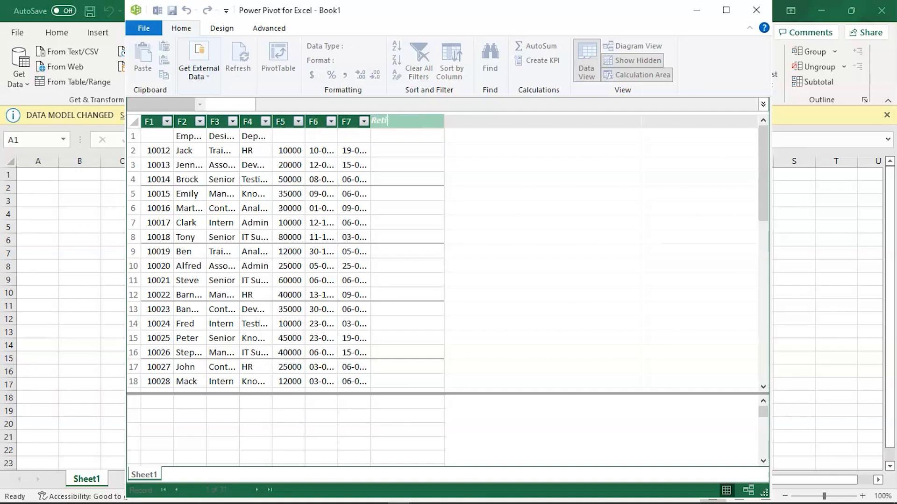
{"action": "type", "text": "rement Date"}
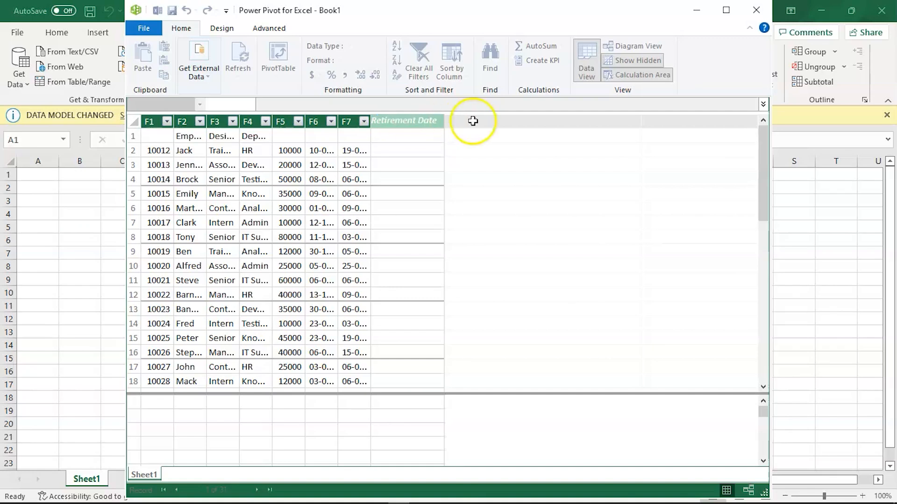
{"action": "left_click", "coordinate": [424, 152]}
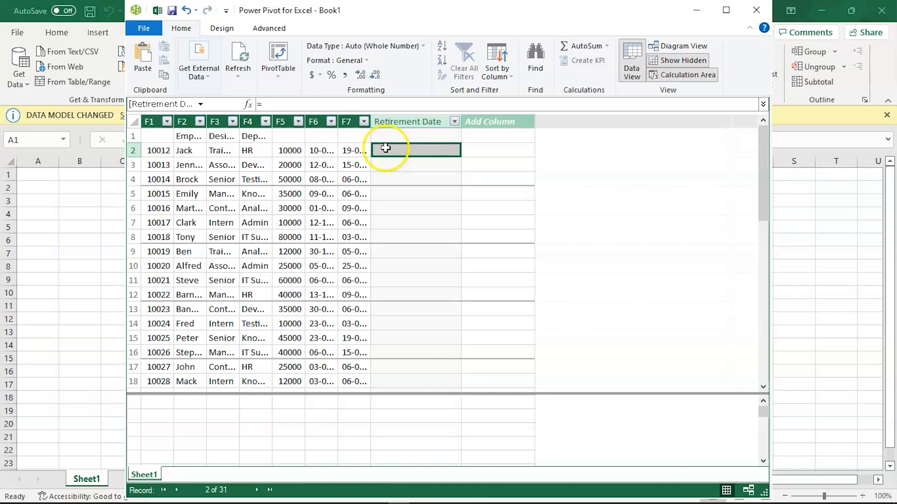
- Check the row 2 dates in F6 and F7, and begin an EDATE formula in the Retirement Date column
{"action": "left_click", "coordinate": [321, 151]}
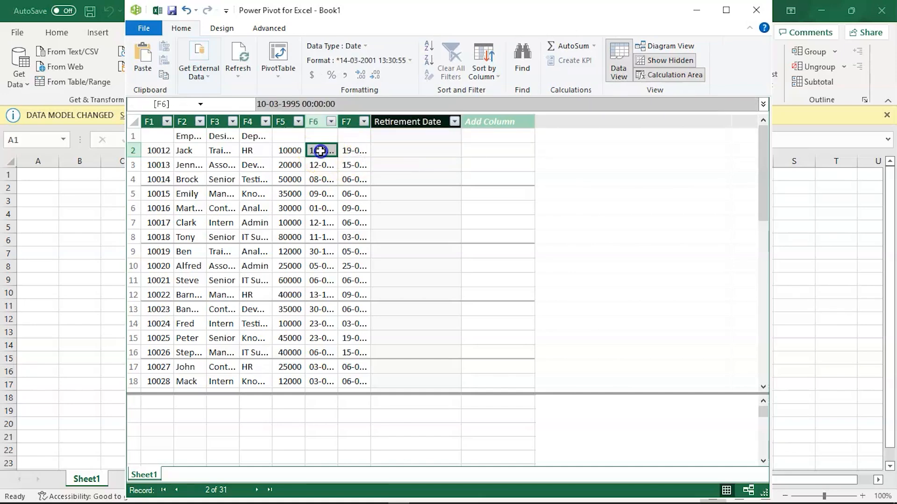
{"action": "left_click", "coordinate": [357, 150]}
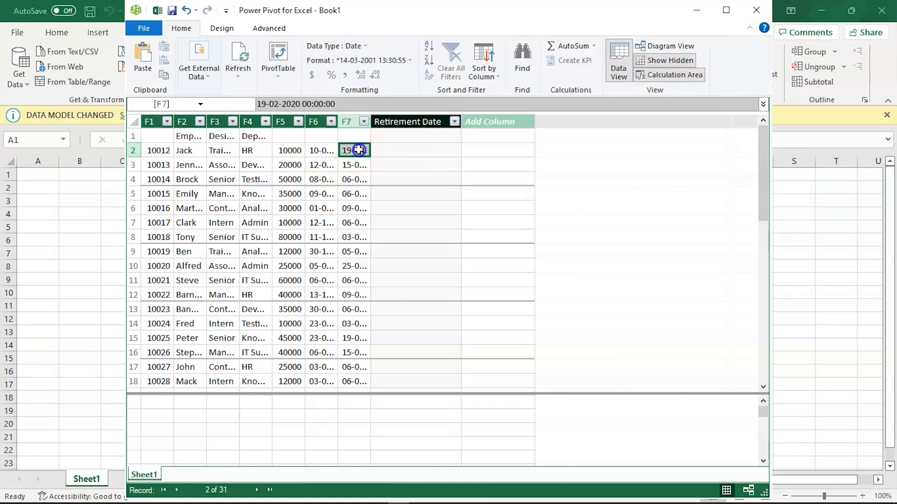
{"action": "left_click", "coordinate": [392, 151]}
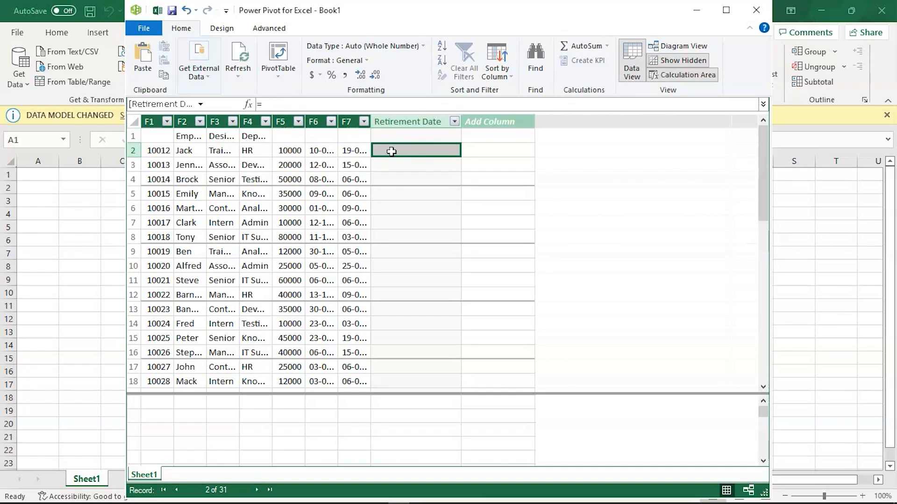
{"action": "double_click", "coordinate": [391, 151]}
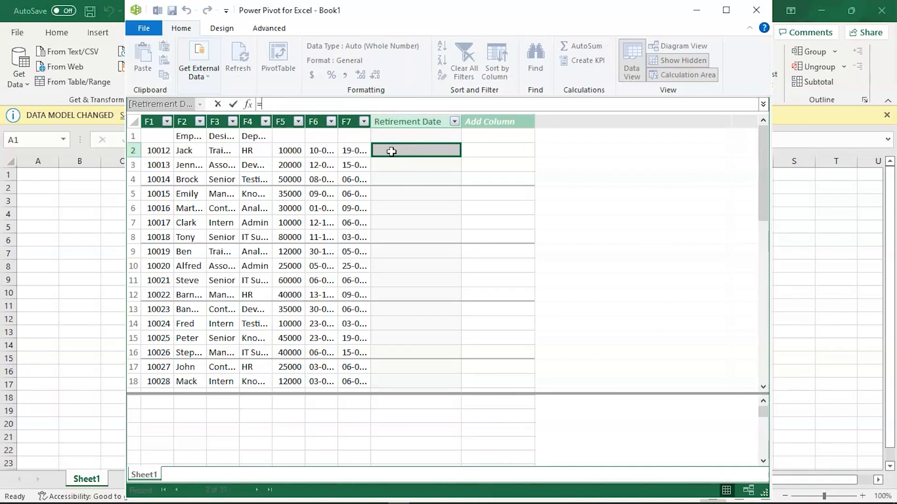
{"action": "type", "text": "E"}
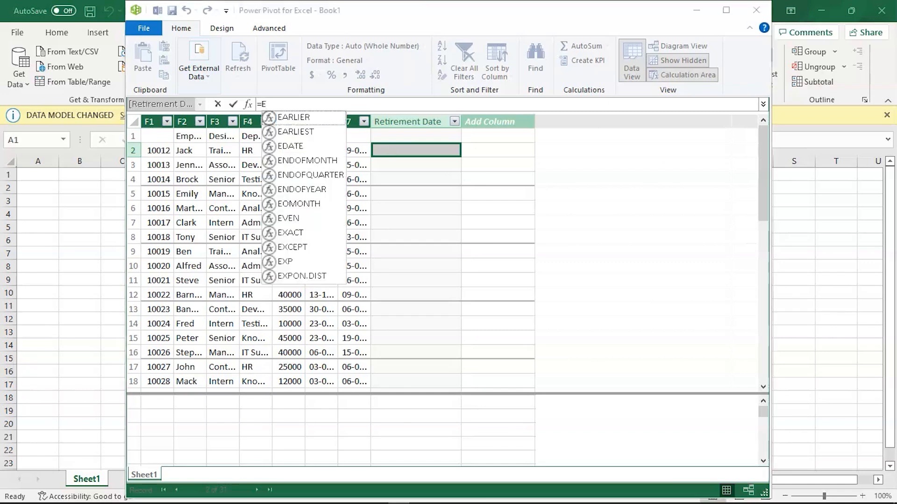
{"action": "key", "text": "Down"}
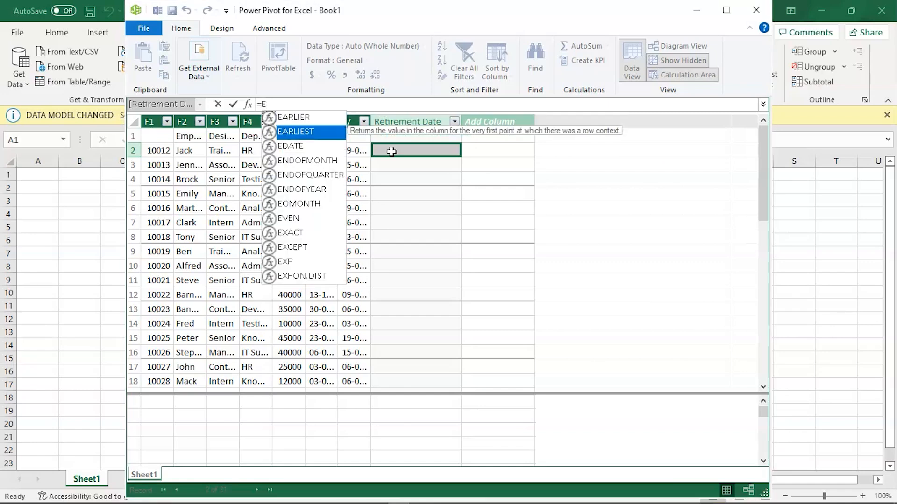
{"action": "key", "text": "Down"}
{"action": "key", "text": "Tab"}
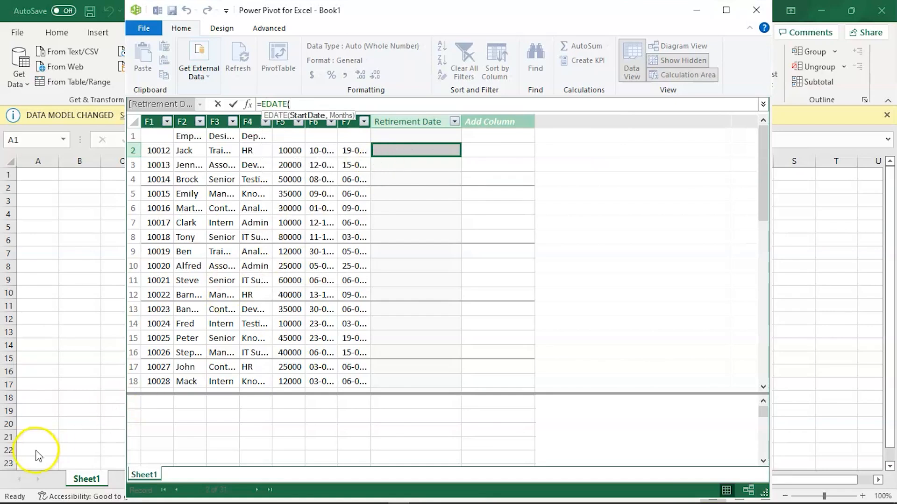
{"action": "left_click", "coordinate": [331, 109]}
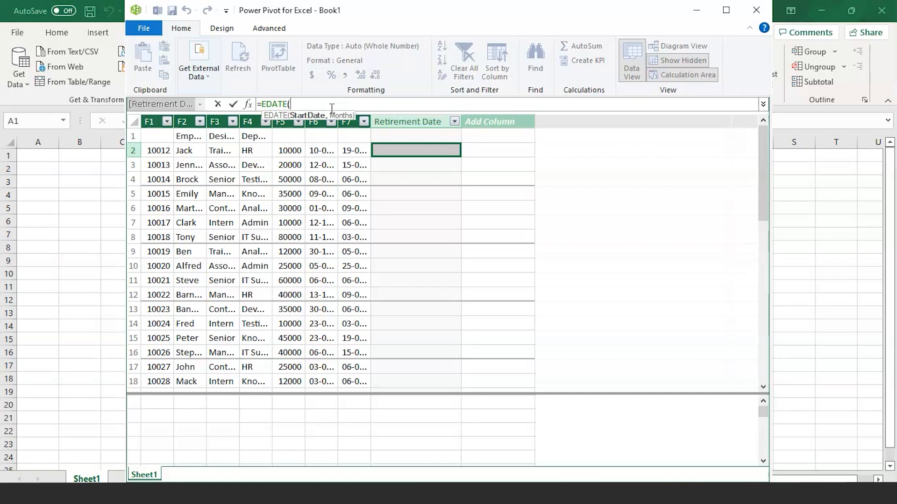
- Set the start date argument of the Retirement Date column's EDATE formula to Sheet1[F7]
{"action": "type", "text": "S"}
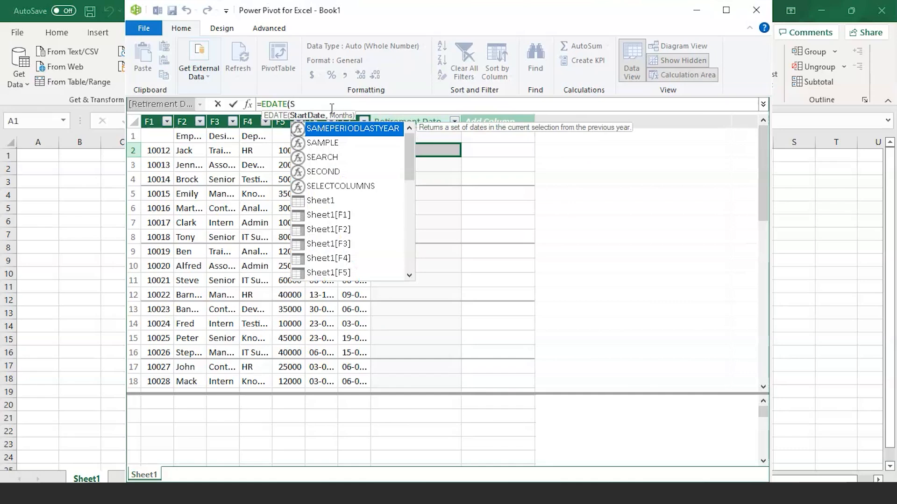
{"action": "type", "text": "hee"}
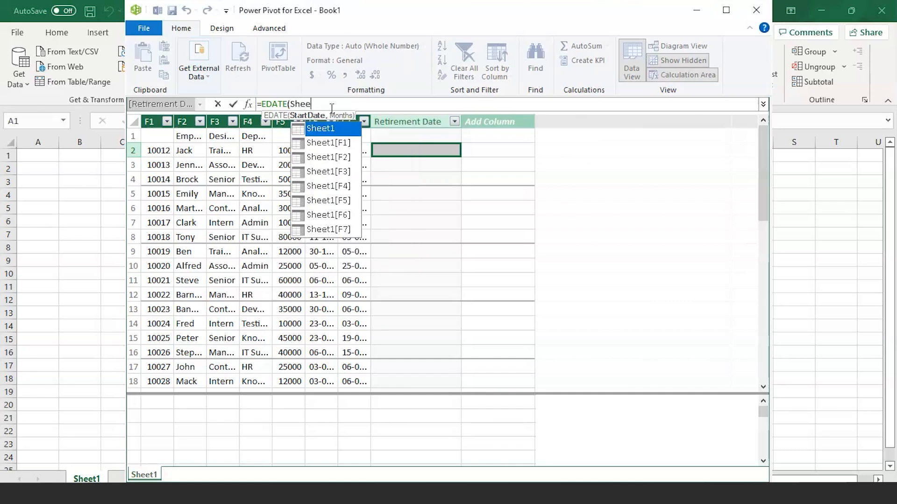
{"action": "key", "text": "Down"}
{"action": "key", "text": "Down"}
{"action": "key", "text": "Down"}
{"action": "key", "text": "Down"}
{"action": "key", "text": "Down"}
{"action": "key", "text": "Down"}
{"action": "key", "text": "Down"}
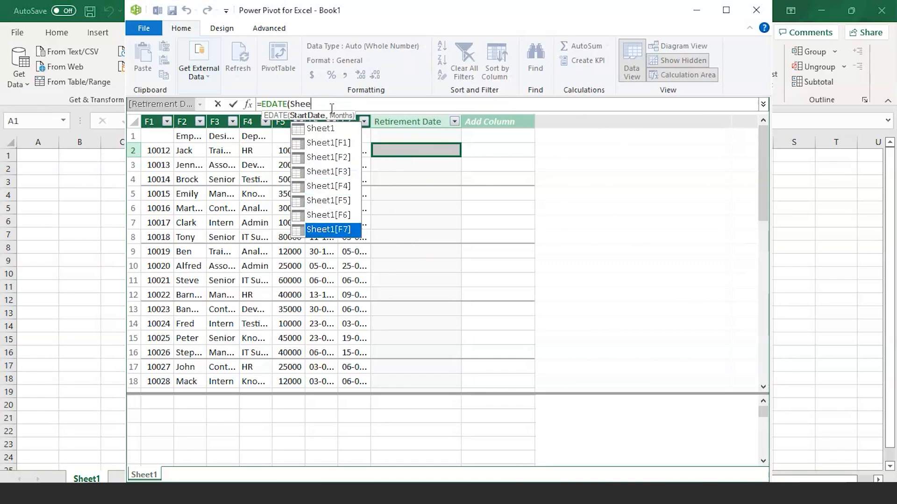
{"action": "key", "text": "Tab"}
{"action": "type", "text": ","}
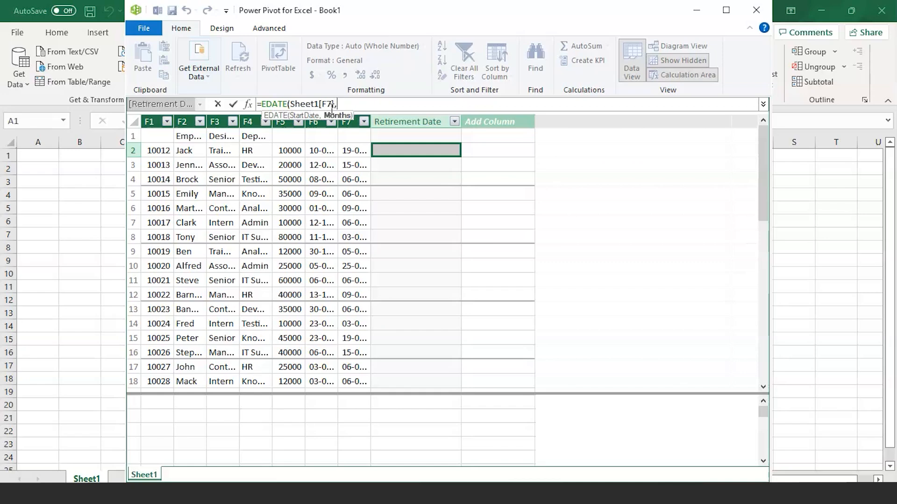
- Complete the EDATE formula with 12*65 as the months argument and apply it to the Retirement Date column
{"action": "type", "text": "12*65)"}
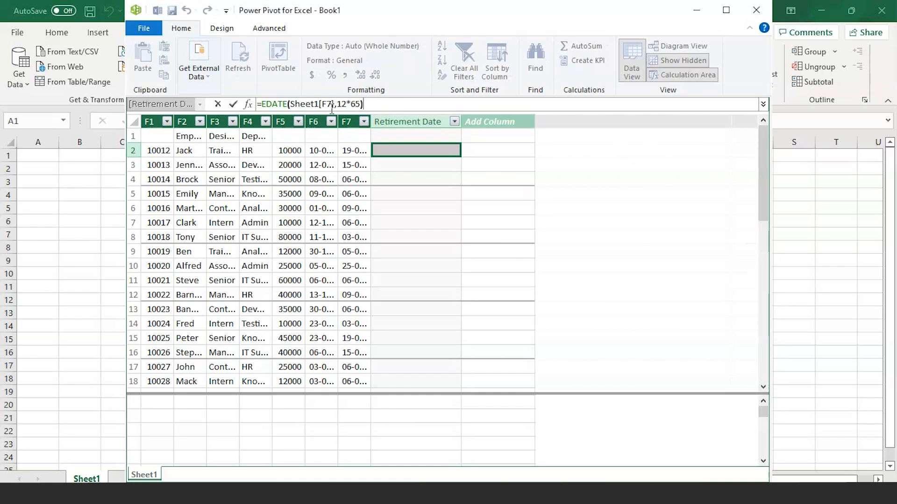
{"action": "key", "text": "Return"}
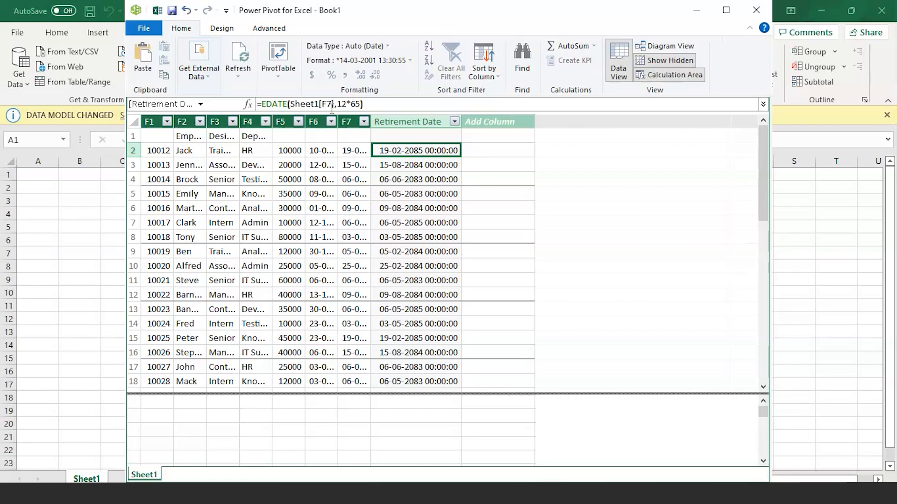
- Check the calculated Retirement Date values in rows 2 and 3 against the employee names in column F2
{"action": "left_click", "coordinate": [422, 148]}
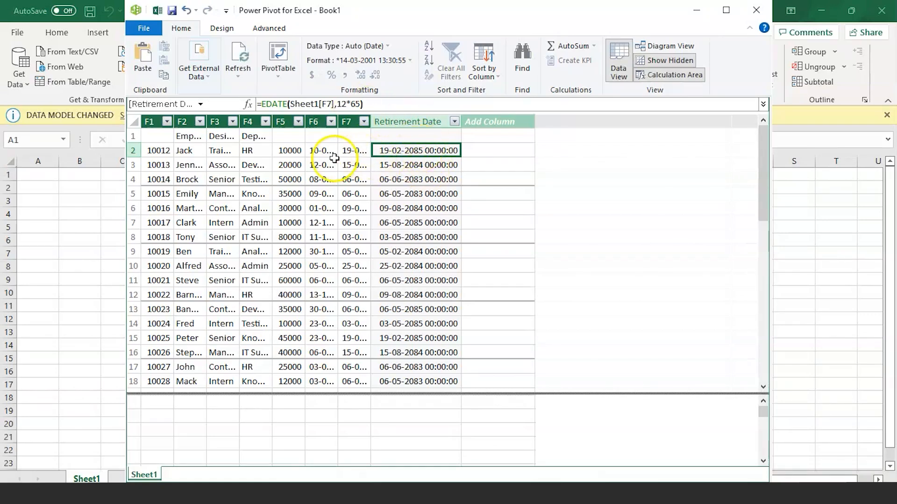
{"action": "left_click", "coordinate": [184, 156]}
{"action": "left_click", "coordinate": [402, 145]}
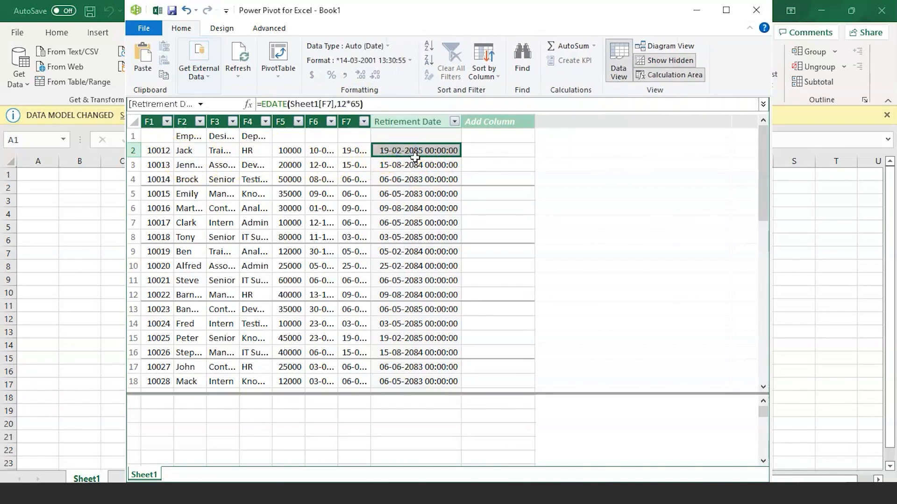
{"action": "left_click", "coordinate": [400, 169]}
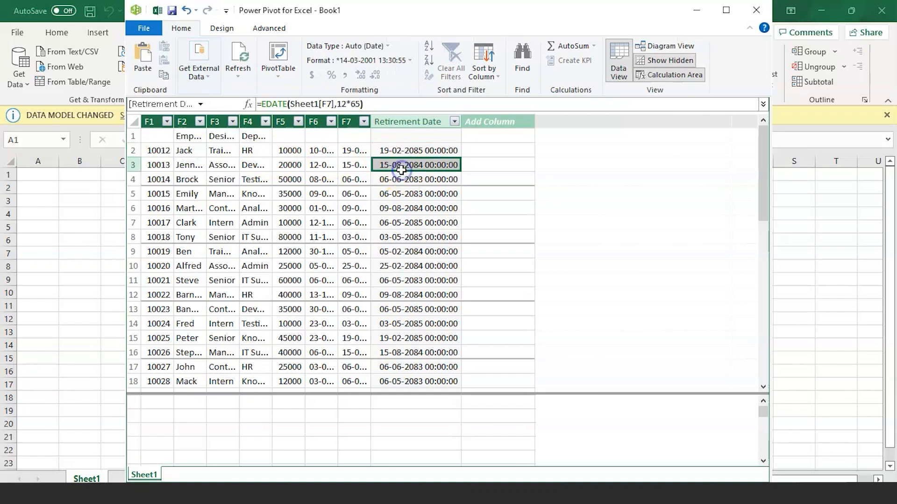
{"action": "left_click", "coordinate": [191, 168]}
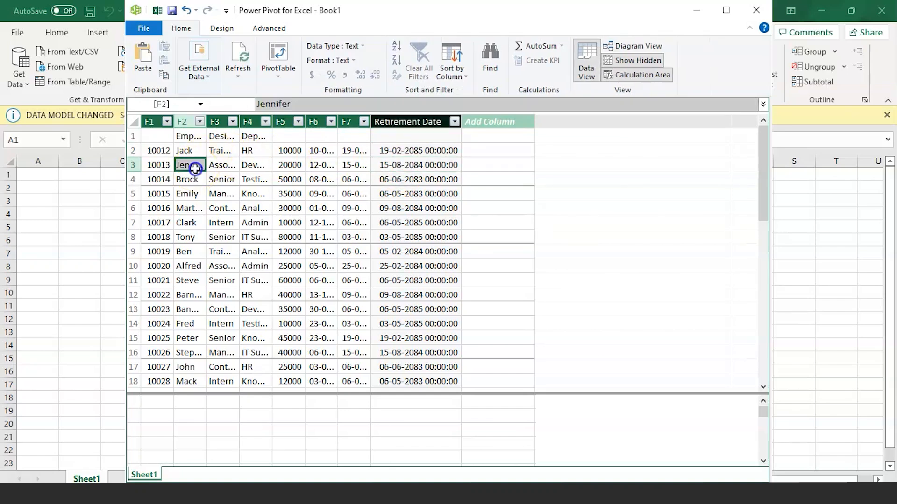
{"action": "left_click", "coordinate": [402, 169]}
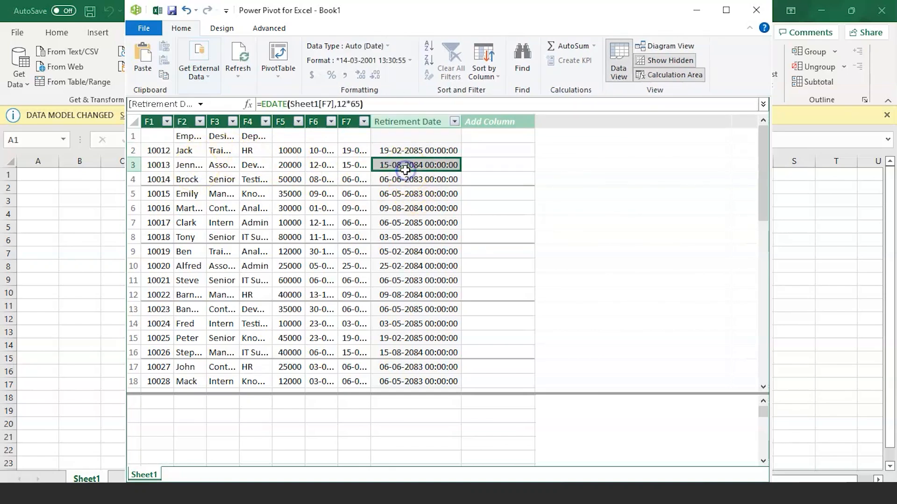